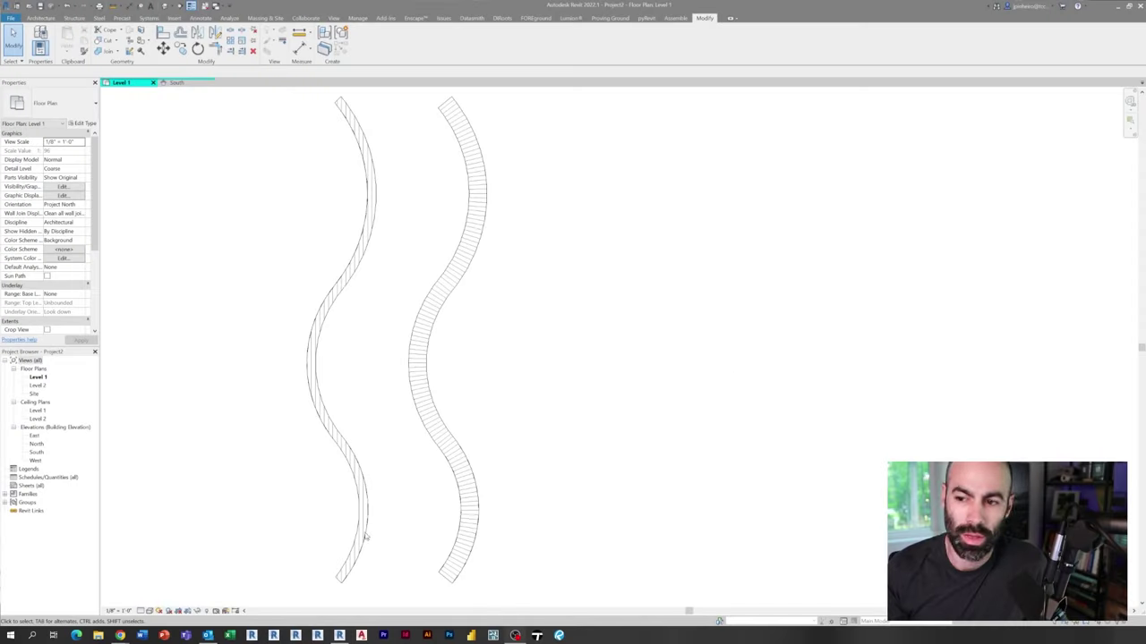
# Zoom the plan and select the left curved floor
pyautogui.scroll(1, 312, 263)
pyautogui.scroll(2, 466, 329)
pyautogui.click(465, 330)
pyautogui.scroll(-1, 461, 327)
pyautogui.scroll(-1, 461, 327)
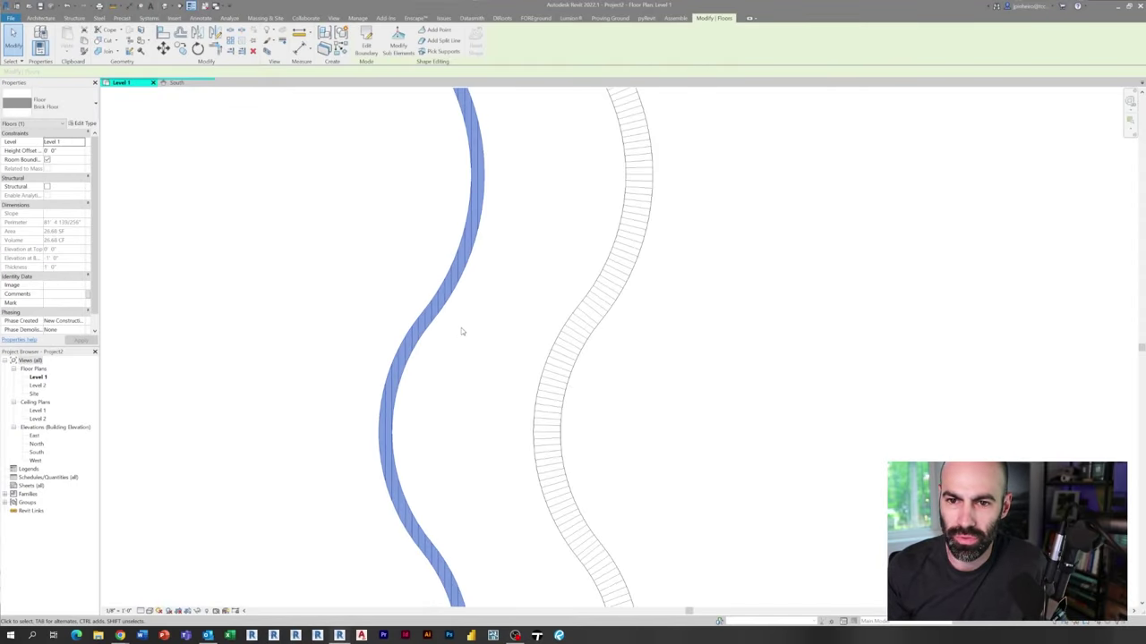
pyautogui.scroll(2, 431, 279)
pyautogui.click(430, 248)
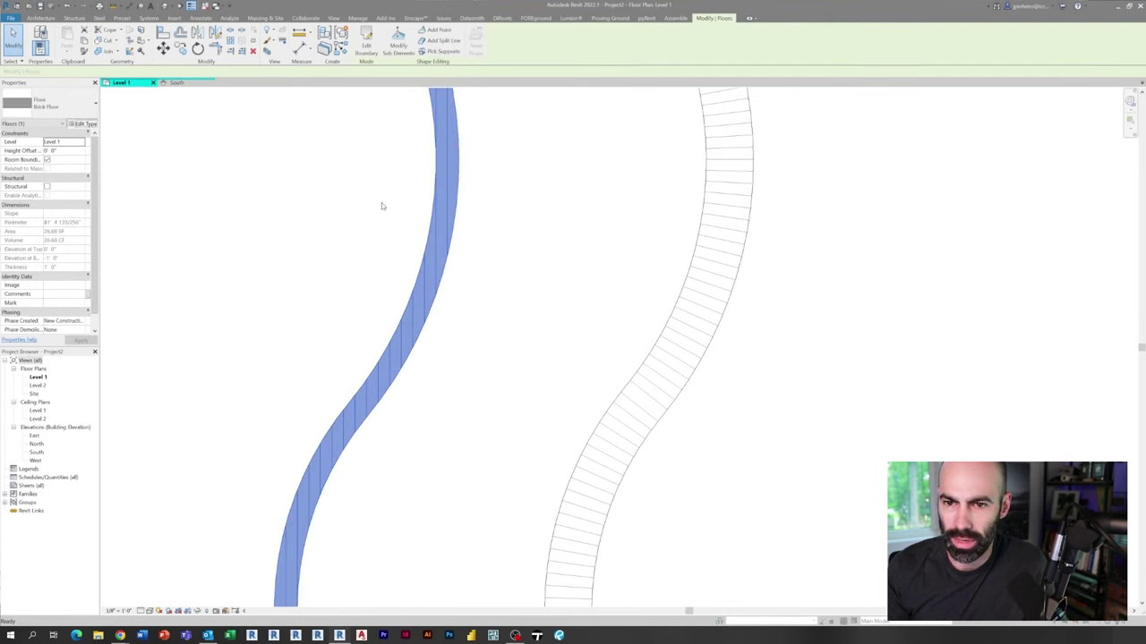
# Confirm the Brick Soldier Course material keeps the 4" Parallel 2 surface pattern
pyautogui.press('t')
pyautogui.press('p')
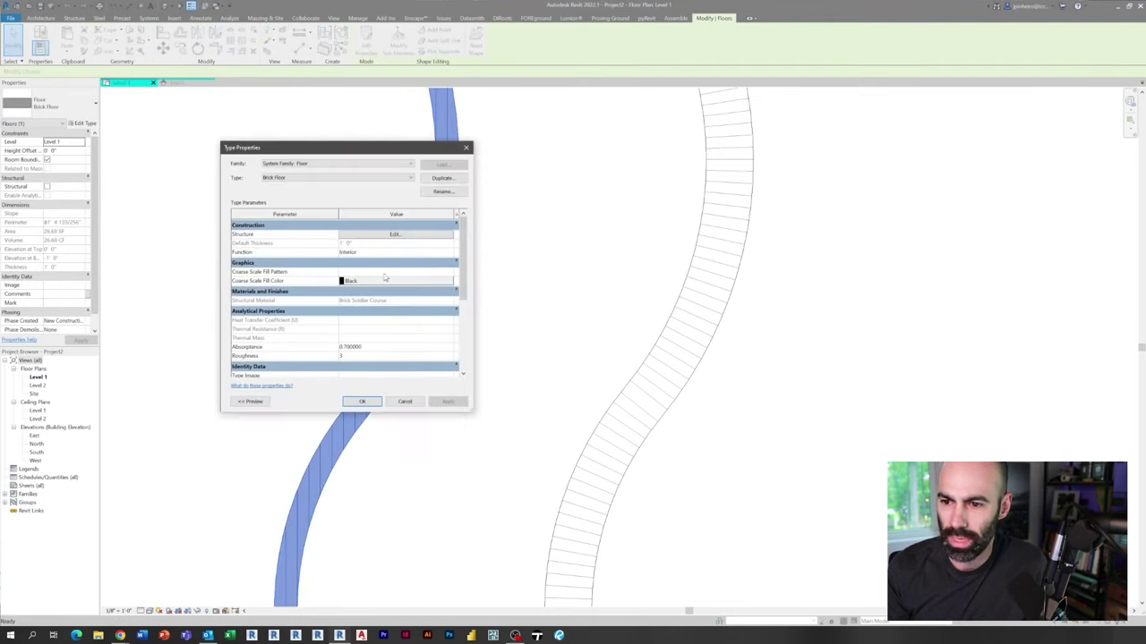
pyautogui.click(364, 237)
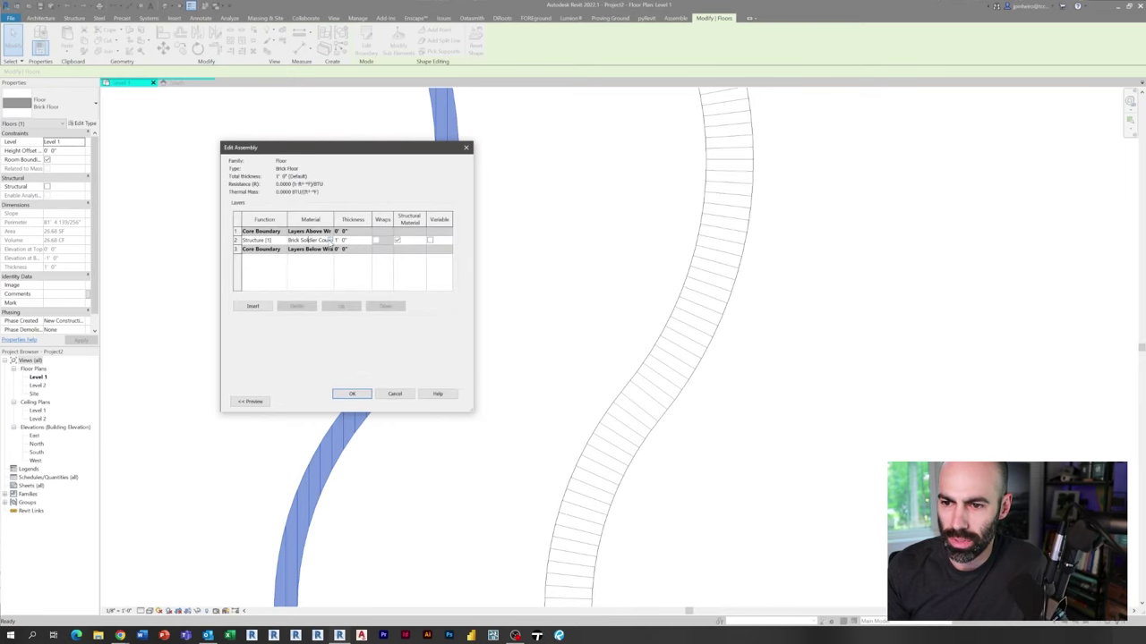
pyautogui.click(332, 240)
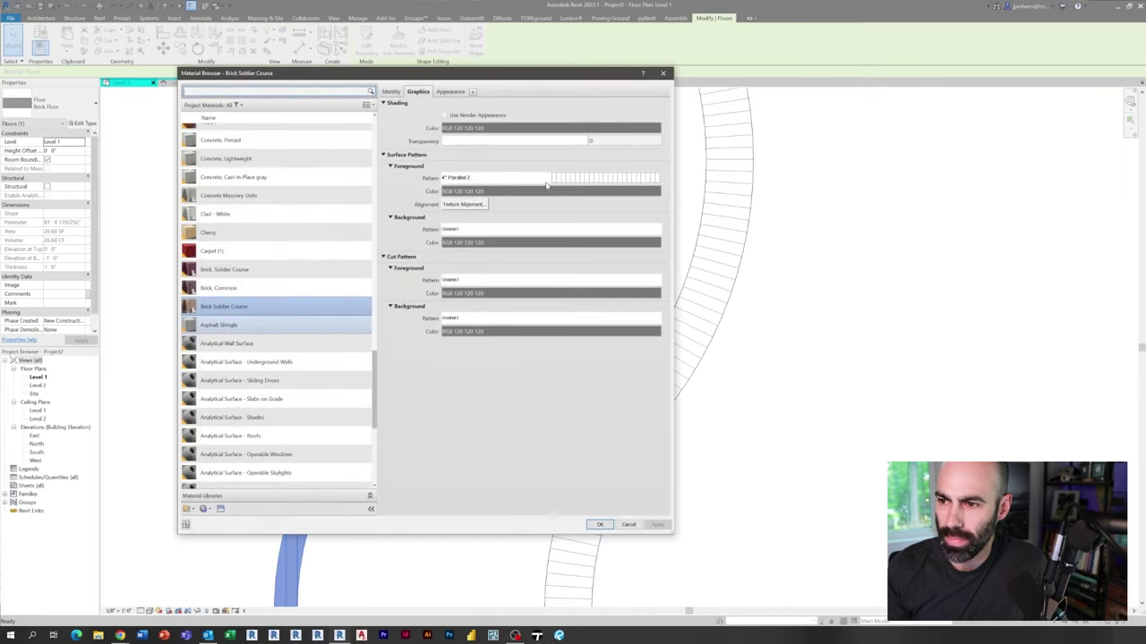
pyautogui.click(547, 185)
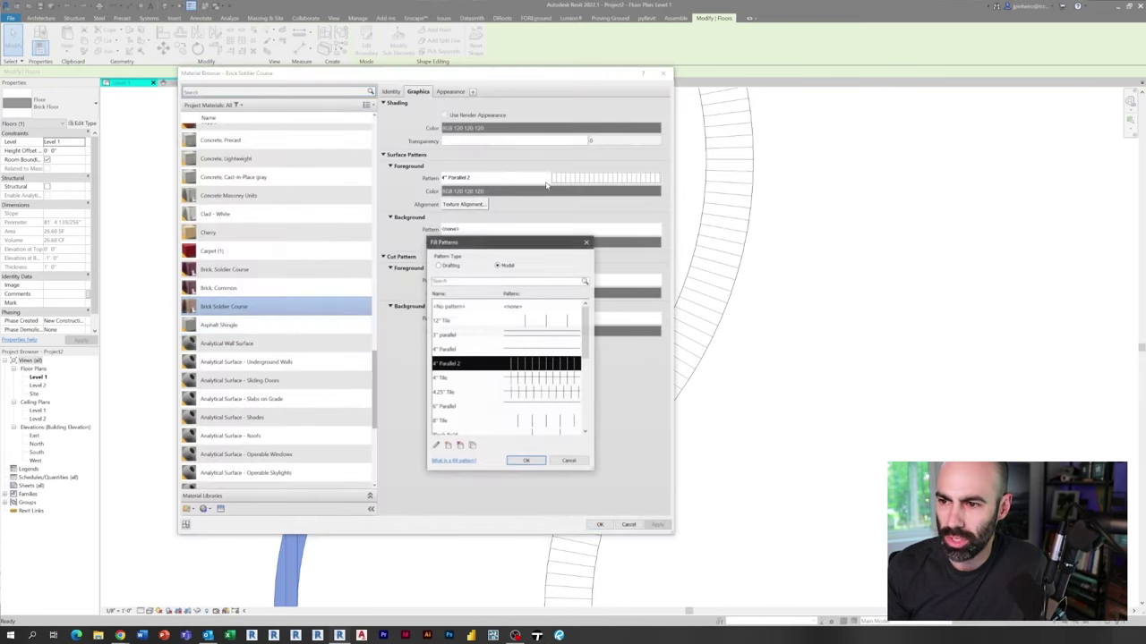
pyautogui.click(525, 460)
pyautogui.click(442, 93)
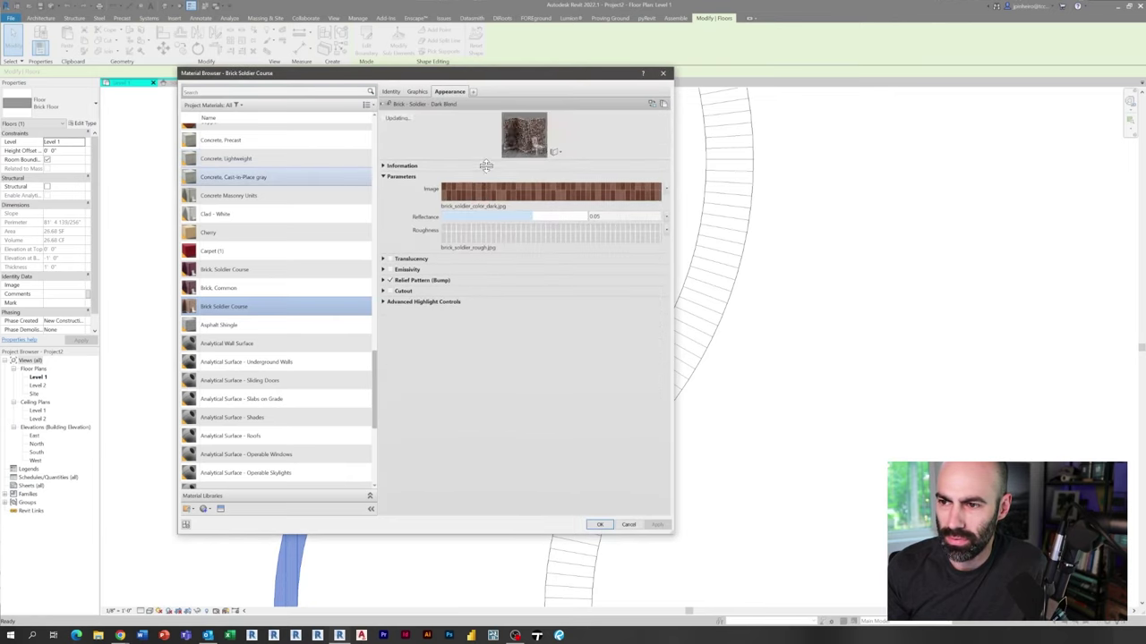
pyautogui.click(598, 524)
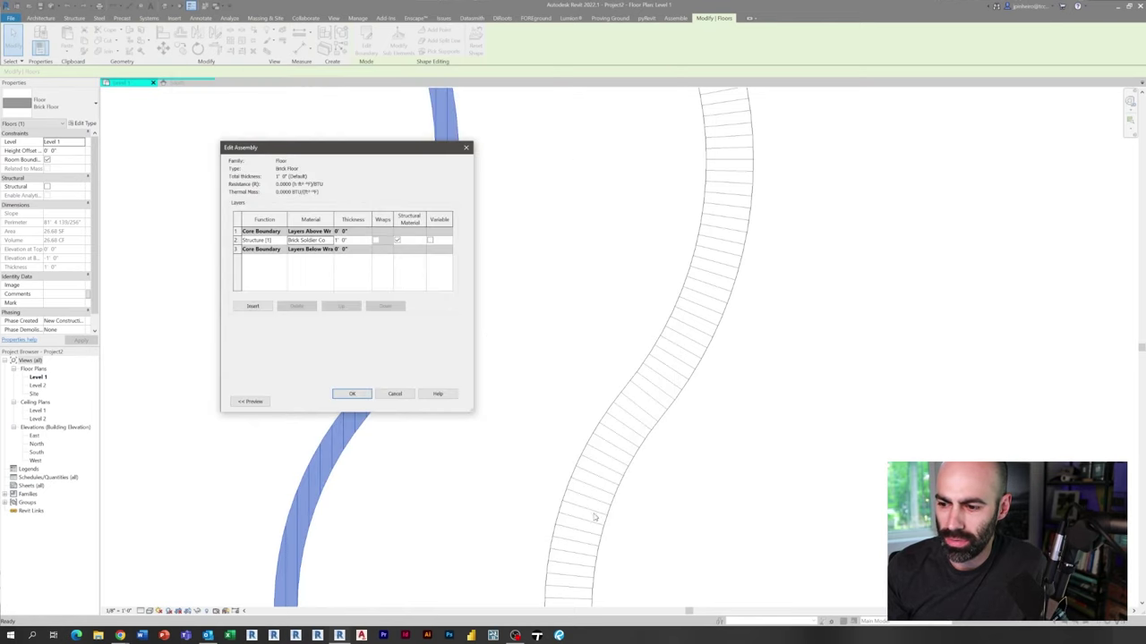
pyautogui.click(352, 395)
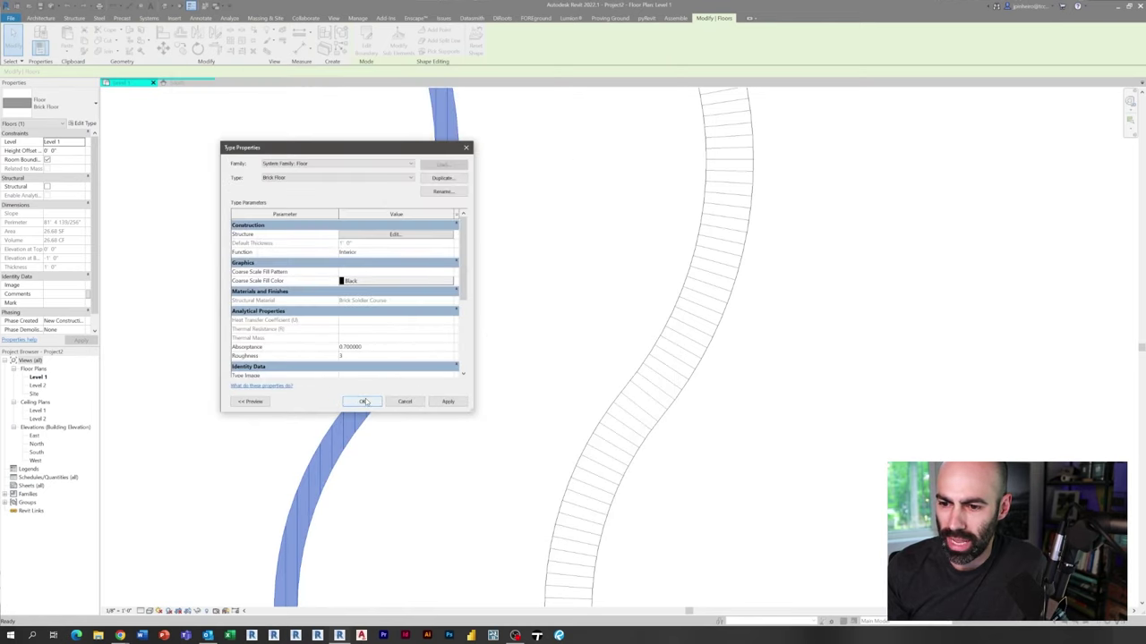
pyautogui.click(365, 402)
# Clear the selection and pan the plan to frame both floors
pyautogui.click(511, 345)
pyautogui.scroll(-2, 511, 345)
pyautogui.scroll(2, 502, 304)
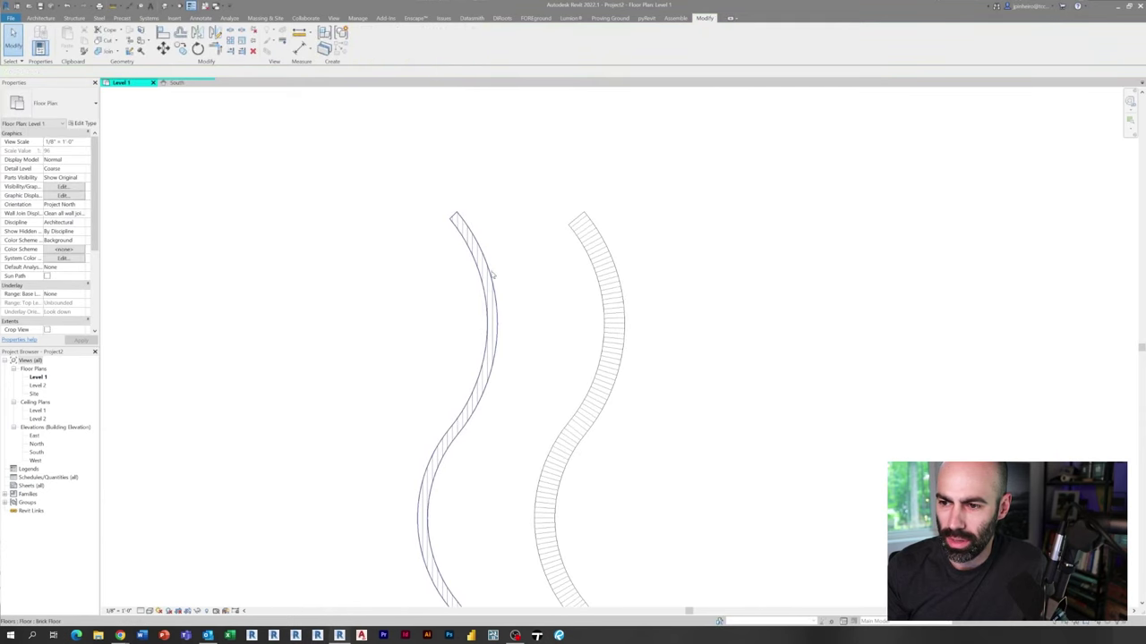
pyautogui.scroll(3, 491, 271)
pyautogui.scroll(-2, 491, 271)
pyautogui.scroll(-1, 486, 254)
pyautogui.scroll(3, 465, 269)
pyautogui.scroll(2, 445, 296)
pyautogui.scroll(-2, 445, 296)
pyautogui.scroll(-2, 493, 348)
pyautogui.moveTo(498, 271)
pyautogui.mouseDown(button='middle')
pyautogui.moveTo(510, 397)
pyautogui.moveTo(430, 399)
pyautogui.mouseUp(button='middle')
# Bring the right floor's upper arc into view and recentre both S-shaped floors
pyautogui.scroll(2, 430, 399)
pyautogui.click(549, 332)
pyautogui.scroll(1, 624, 376)
pyautogui.click(591, 369)
pyautogui.scroll(-2, 614, 273)
pyautogui.scroll(1, 530, 278)
pyautogui.moveTo(530, 278); pyautogui.dragTo(540, 430, button='middle')
pyautogui.scroll(1, 517, 329)
pyautogui.moveTo(517, 329)
pyautogui.mouseDown(button='middle')
pyautogui.moveTo(594, 192)
pyautogui.moveTo(539, 113)
pyautogui.mouseUp(button='middle')
pyautogui.scroll(1, 578, 317)
pyautogui.scroll(2, 525, 361)
pyautogui.scroll(-1, 565, 189)
pyautogui.scroll(-1, 575, 259)
pyautogui.moveTo(576, 259); pyautogui.dragTo(612, 283, button='middle')
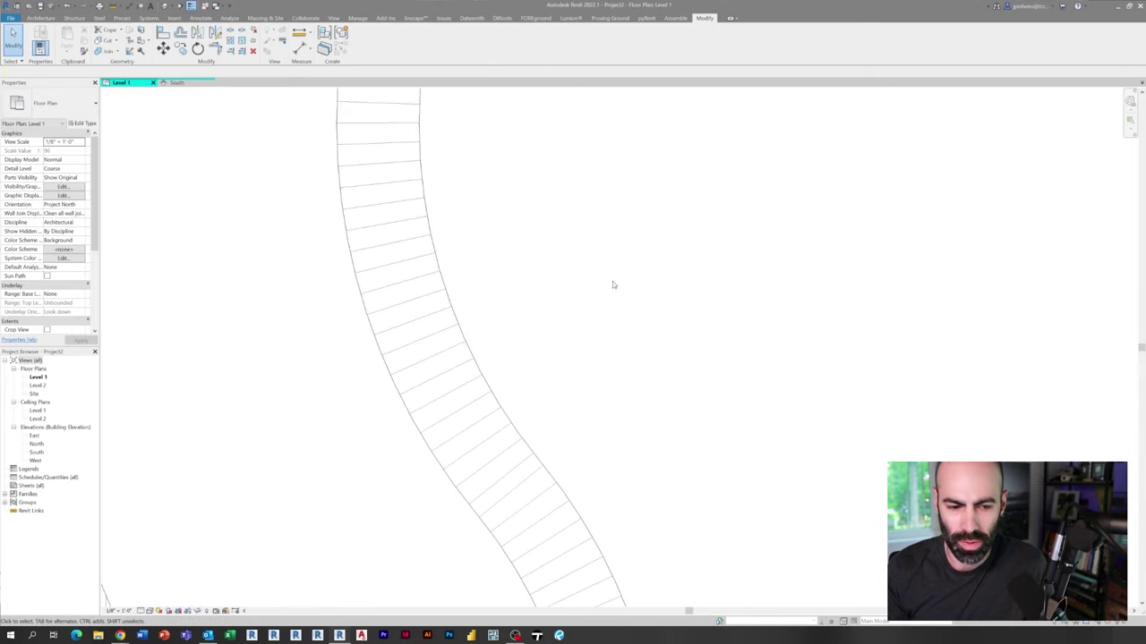
pyautogui.scroll(2, 585, 382)
pyautogui.scroll(-2, 585, 382)
pyautogui.moveTo(726, 327); pyautogui.dragTo(632, 388, button='middle')
pyautogui.scroll(-2, 632, 389)
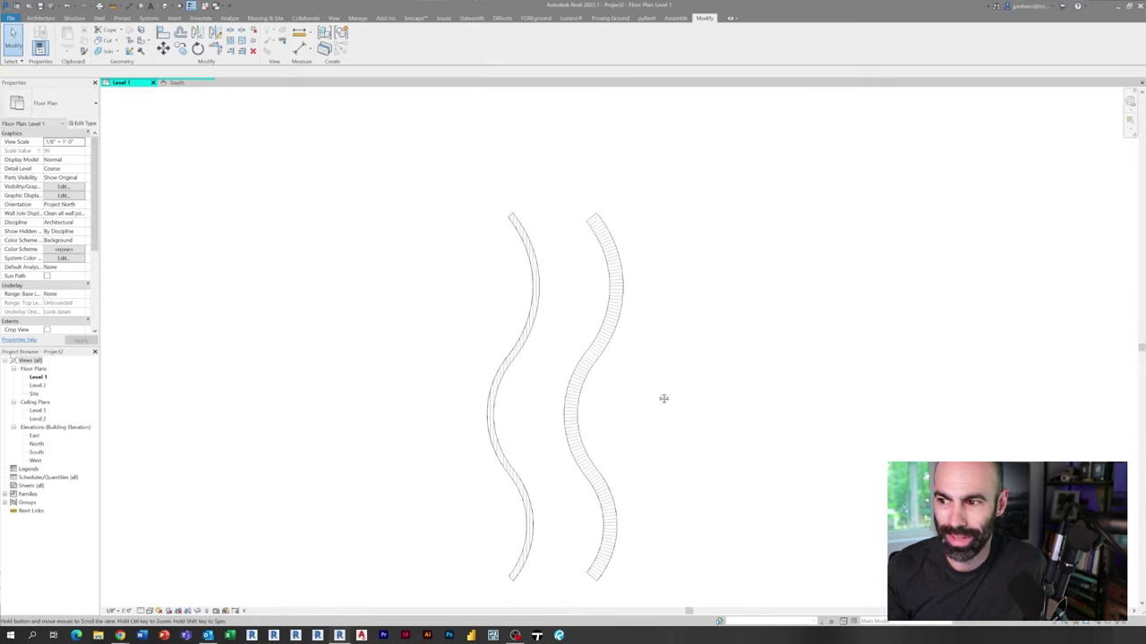
pyautogui.scroll(1, 662, 396)
pyautogui.moveTo(549, 385); pyautogui.dragTo(439, 350, button='middle')
pyautogui.scroll(1, 440, 362)
pyautogui.scroll(1, 439, 376)
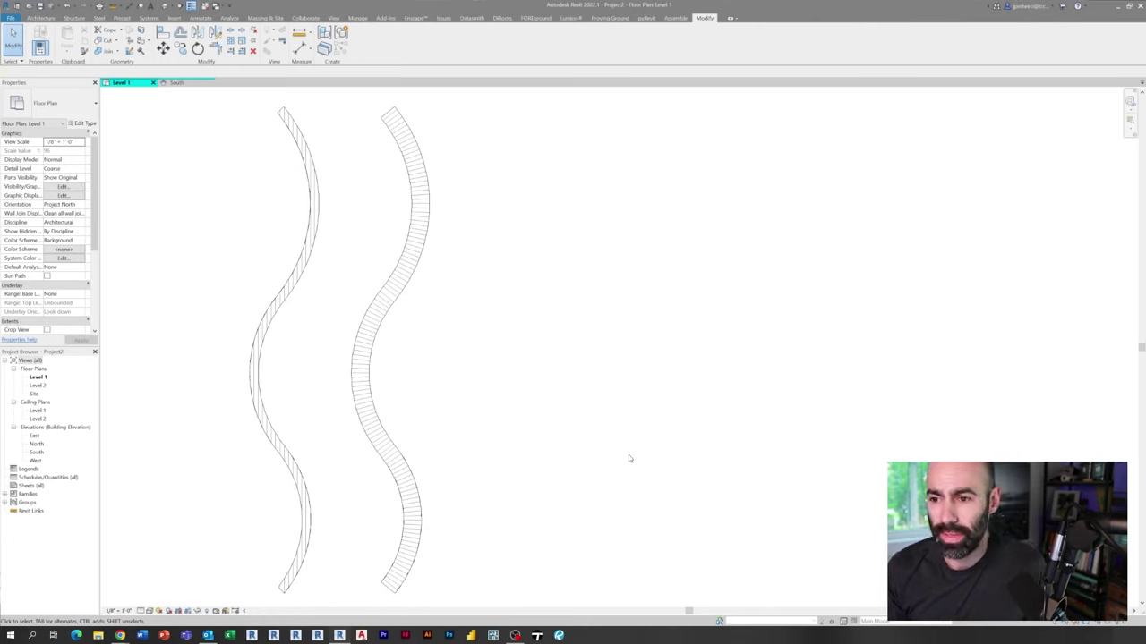
pyautogui.moveTo(507, 299); pyautogui.dragTo(528, 289, button='middle')
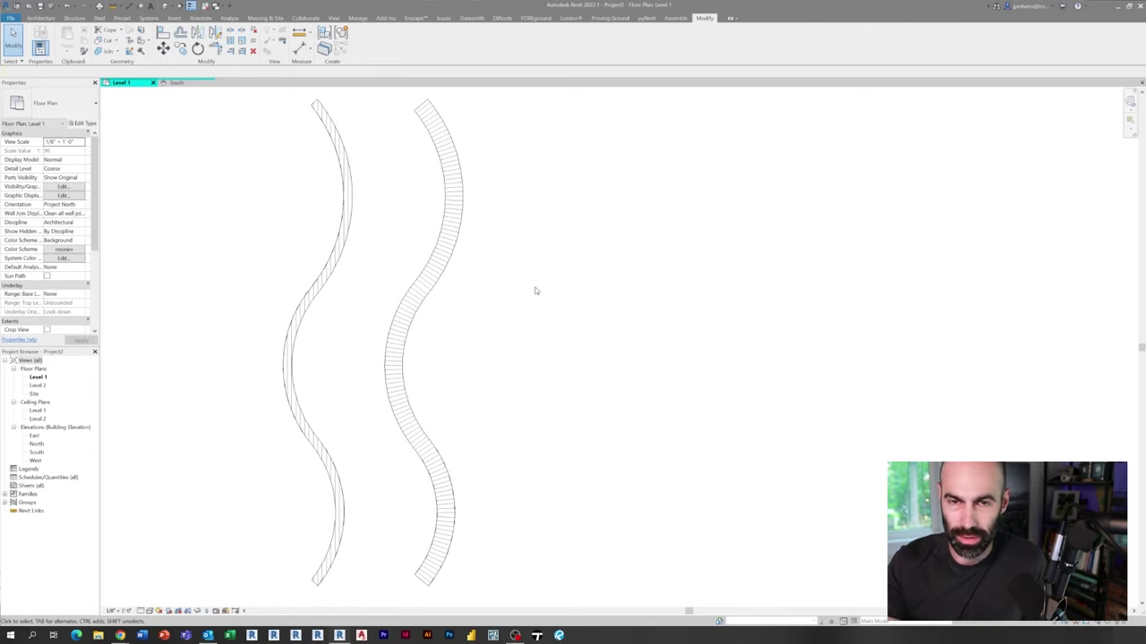
pyautogui.moveTo(525, 294)
pyautogui.mouseDown(button='middle')
pyautogui.moveTo(577, 291)
pyautogui.moveTo(576, 309)
pyautogui.mouseUp(button='middle')
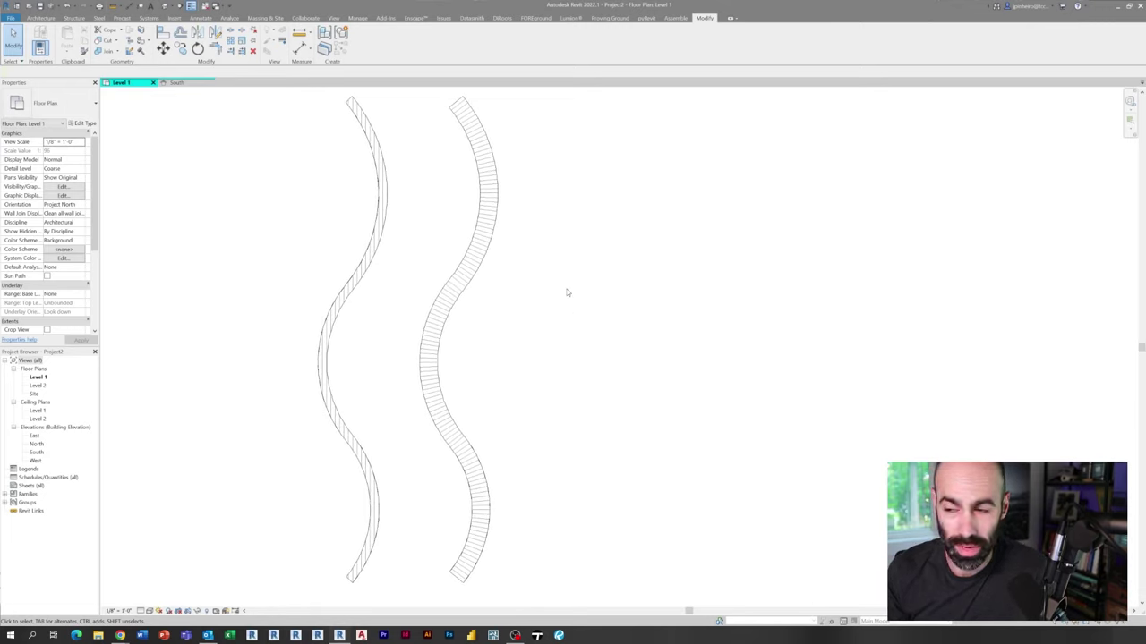
# Select the right S-shaped floor and switch to the default 3D view
pyautogui.click(485, 268)
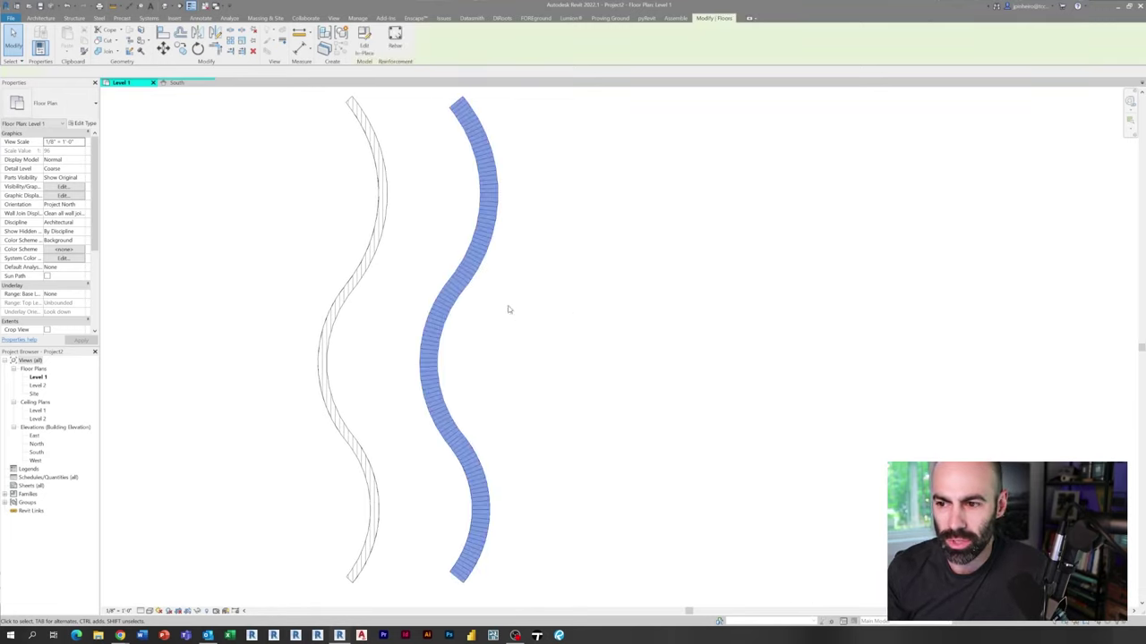
pyautogui.click(520, 330)
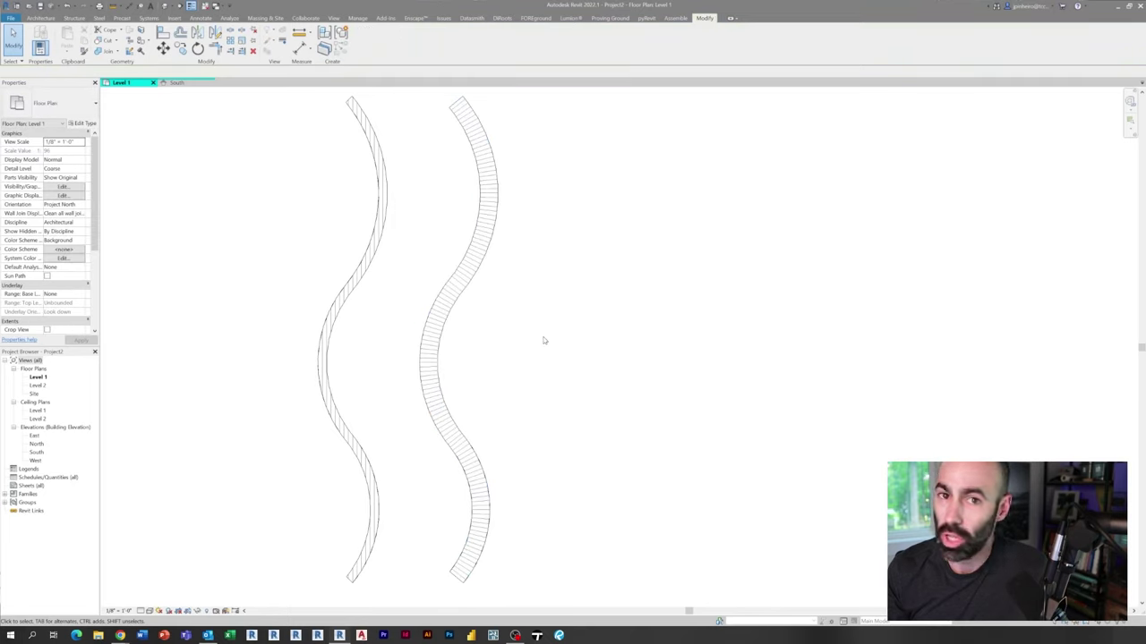
pyautogui.click(440, 338)
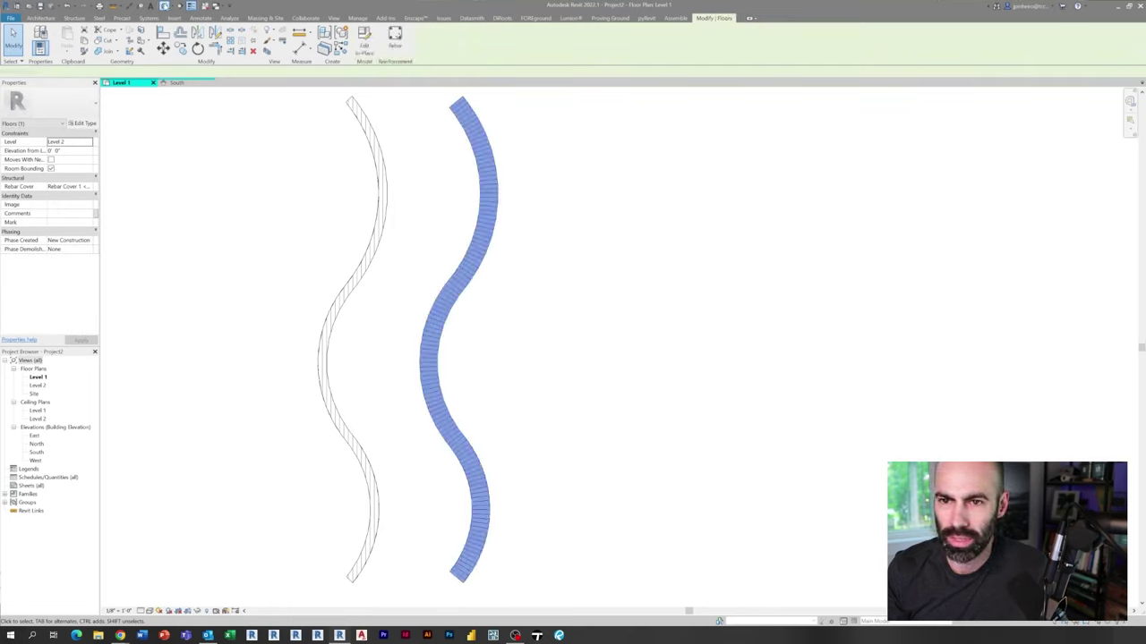
pyautogui.click(164, 6)
# Orbit and zoom the 3D view to a low side angle on both floors
pyautogui.scroll(5, 501, 376)
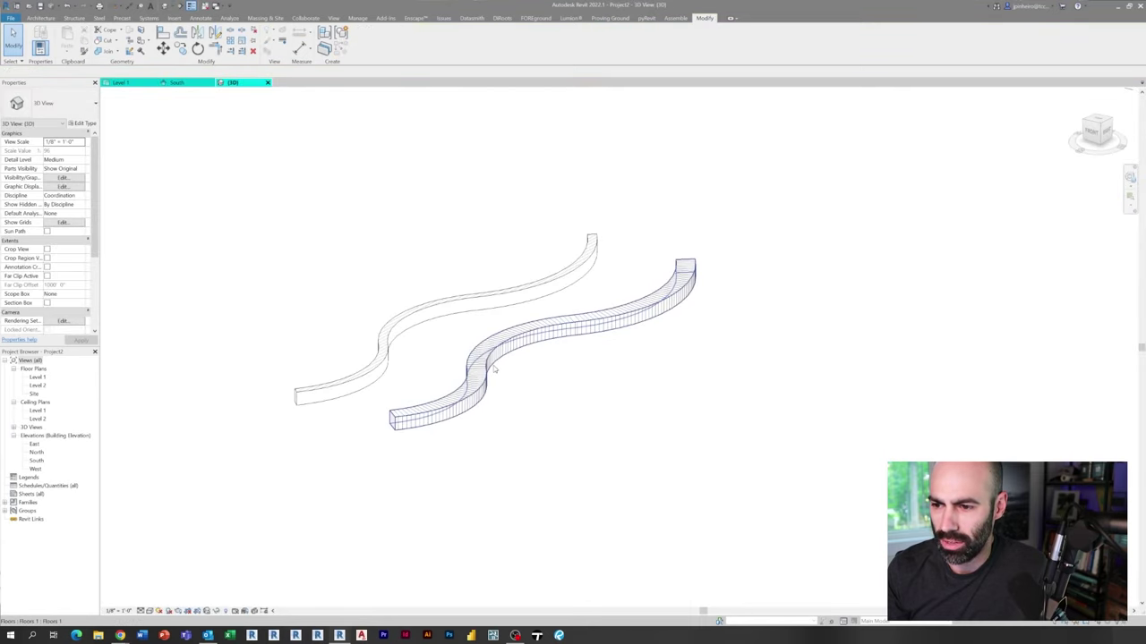
pyautogui.click(493, 369)
pyautogui.moveTo(545, 417)
pyautogui.keyDown('shift'); pyautogui.mouseDown(button='middle')
pyautogui.moveTo(723, 427)
pyautogui.moveTo(710, 309)
pyautogui.moveTo(569, 349)
pyautogui.moveTo(606, 460)
pyautogui.mouseUp(button='middle'); pyautogui.keyUp('shift')
pyautogui.scroll(3, 543, 299)
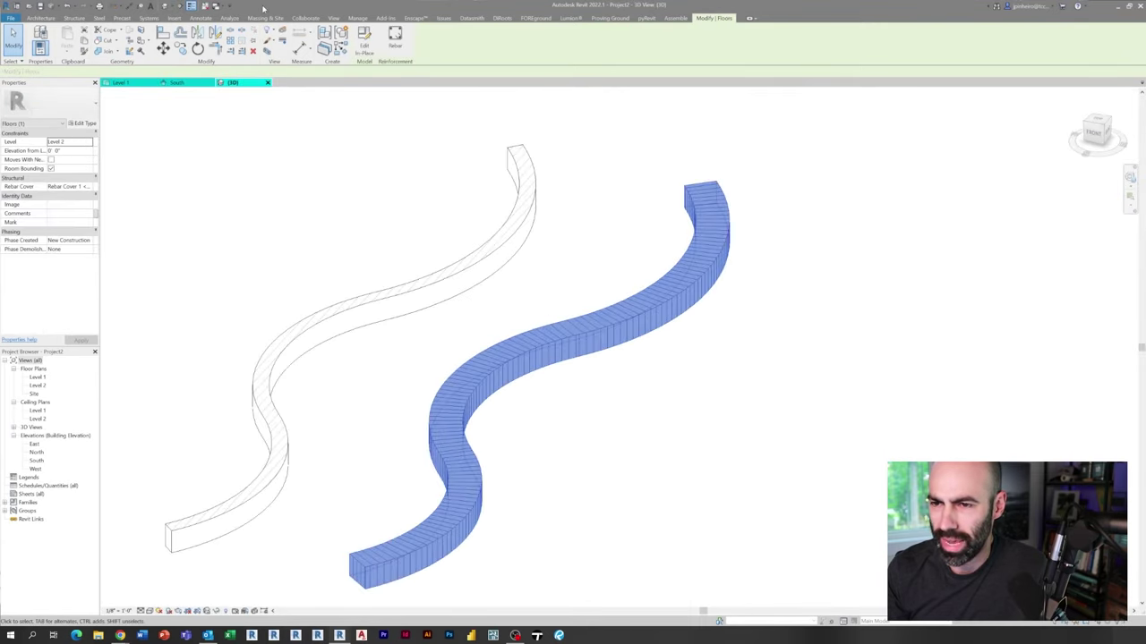
pyautogui.click(364, 40)
pyautogui.click(618, 309)
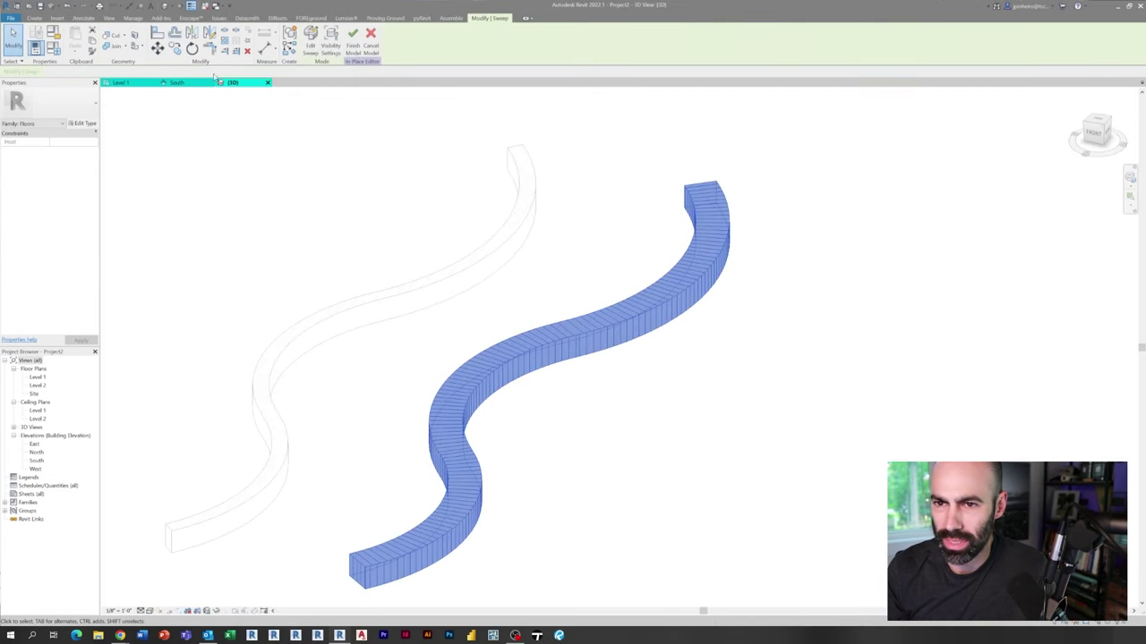
pyautogui.click(310, 55)
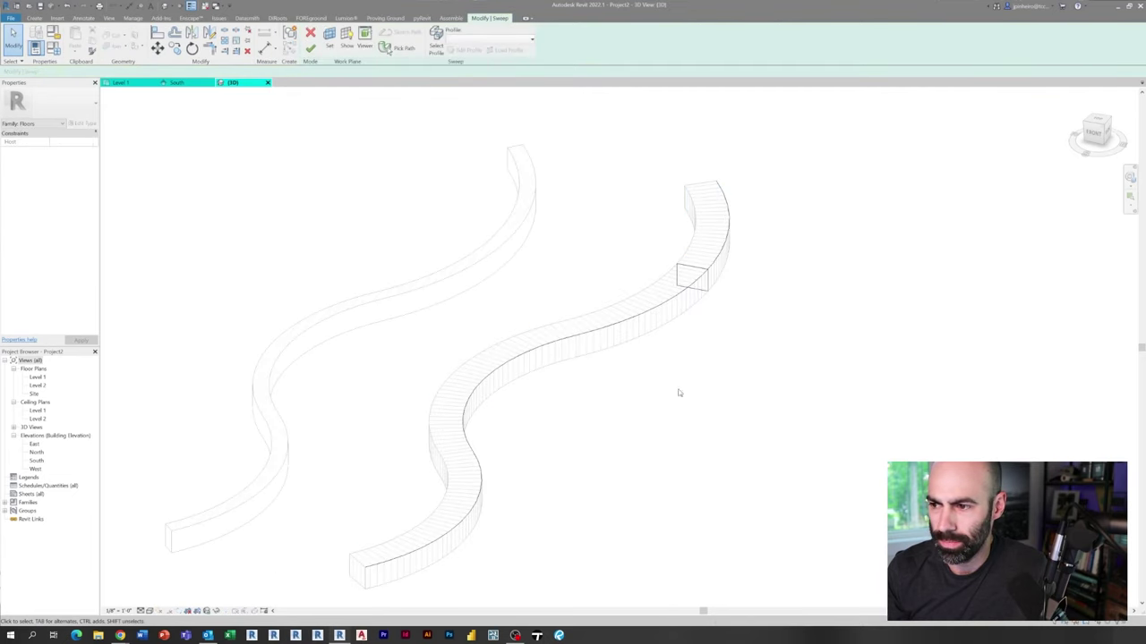
pyautogui.moveTo(709, 324); pyautogui.dragTo(673, 350, button='middle')
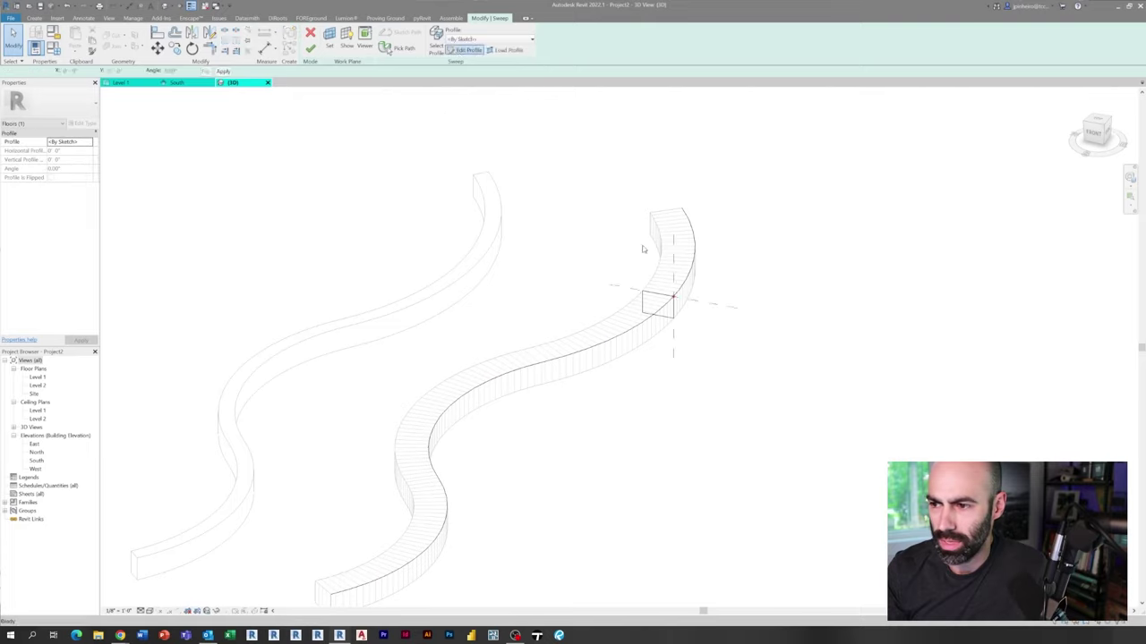
pyautogui.scroll(5, 652, 295)
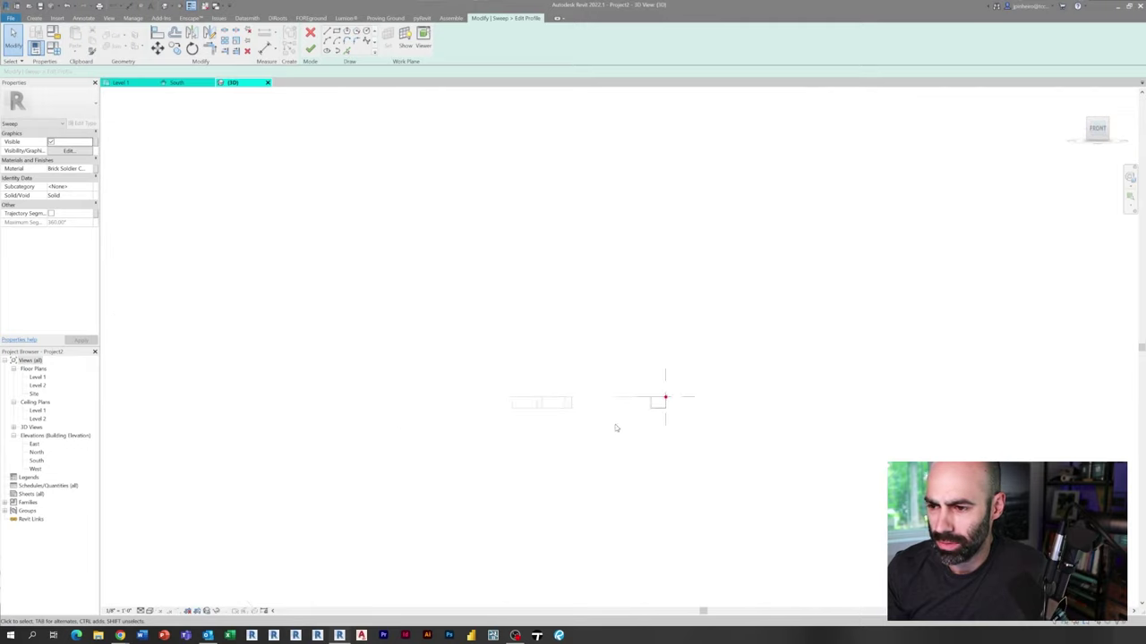
pyautogui.scroll(3, 672, 385)
pyautogui.scroll(3, 673, 312)
pyautogui.scroll(2, 547, 358)
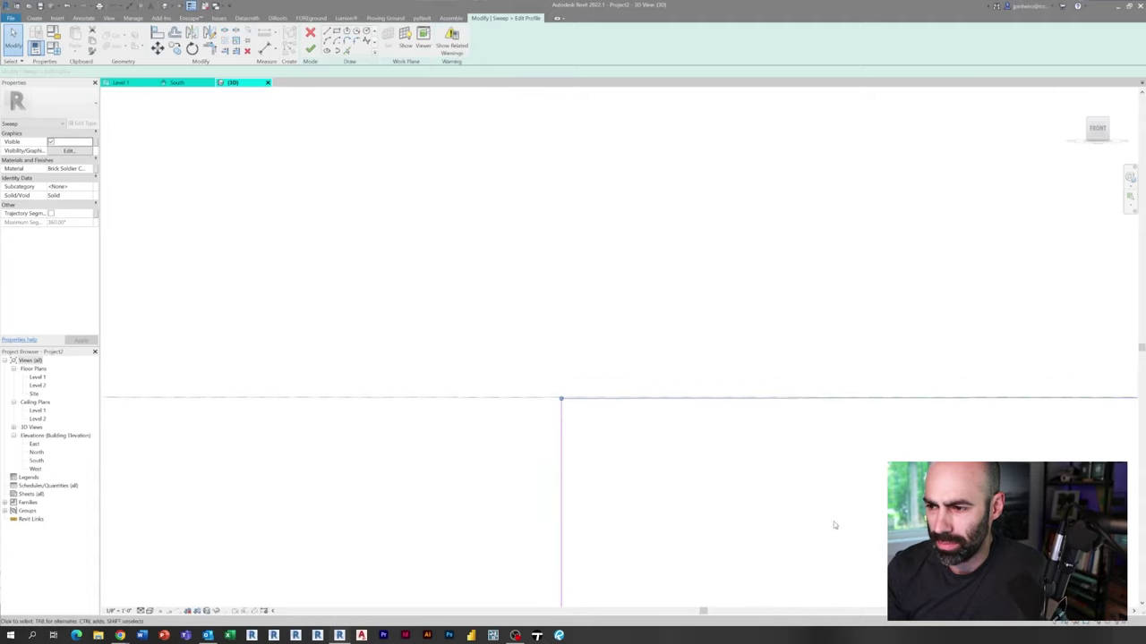
pyautogui.scroll(1, 805, 492)
pyautogui.click(779, 361)
pyautogui.press('Escape')
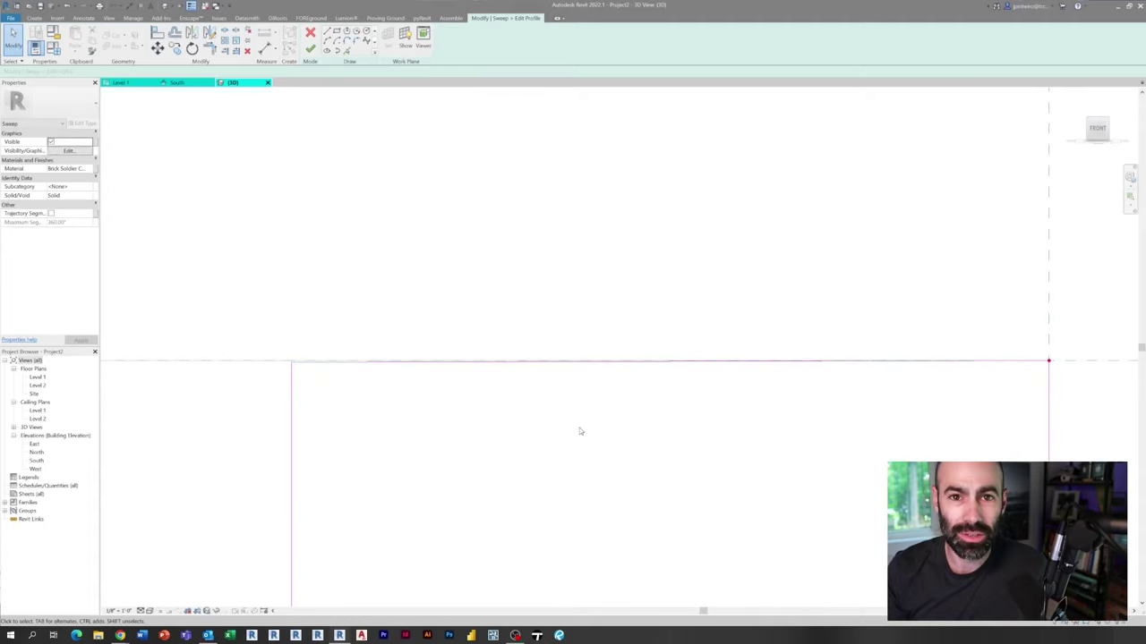
pyautogui.scroll(-5, 580, 431)
pyautogui.moveTo(486, 453)
pyautogui.keyDown('shift'); pyautogui.mouseDown(button='middle')
pyautogui.moveTo(495, 416)
pyautogui.moveTo(469, 455)
pyautogui.mouseUp(button='middle'); pyautogui.keyUp('shift')
pyautogui.scroll(3, 457, 474)
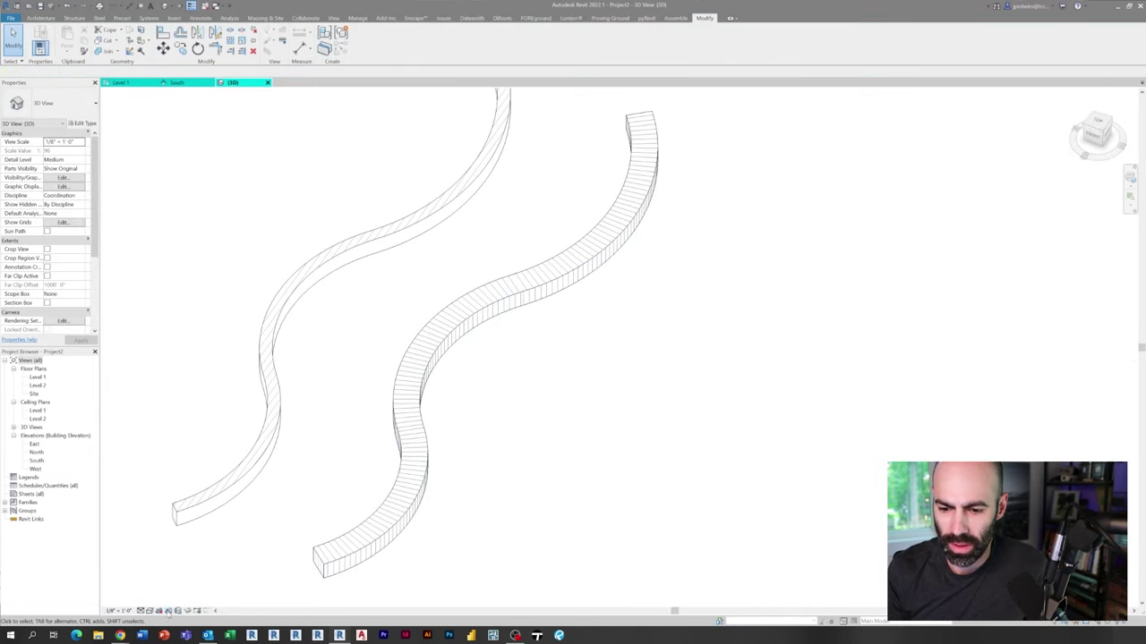
# Set the Realistic visual style and orbit above the curves to show the brick coursing
pyautogui.click(149, 611)
pyautogui.click(161, 601)
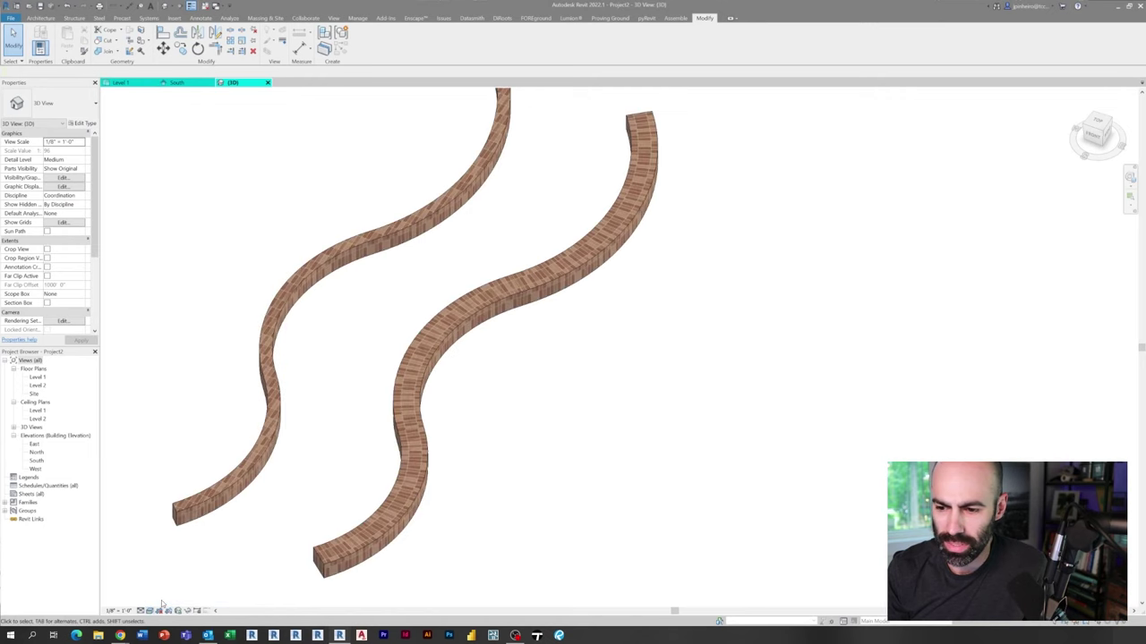
pyautogui.keyDown('shift'); pyautogui.moveTo(293, 404); pyautogui.dragTo(310, 399, button='middle'); pyautogui.keyUp('shift')
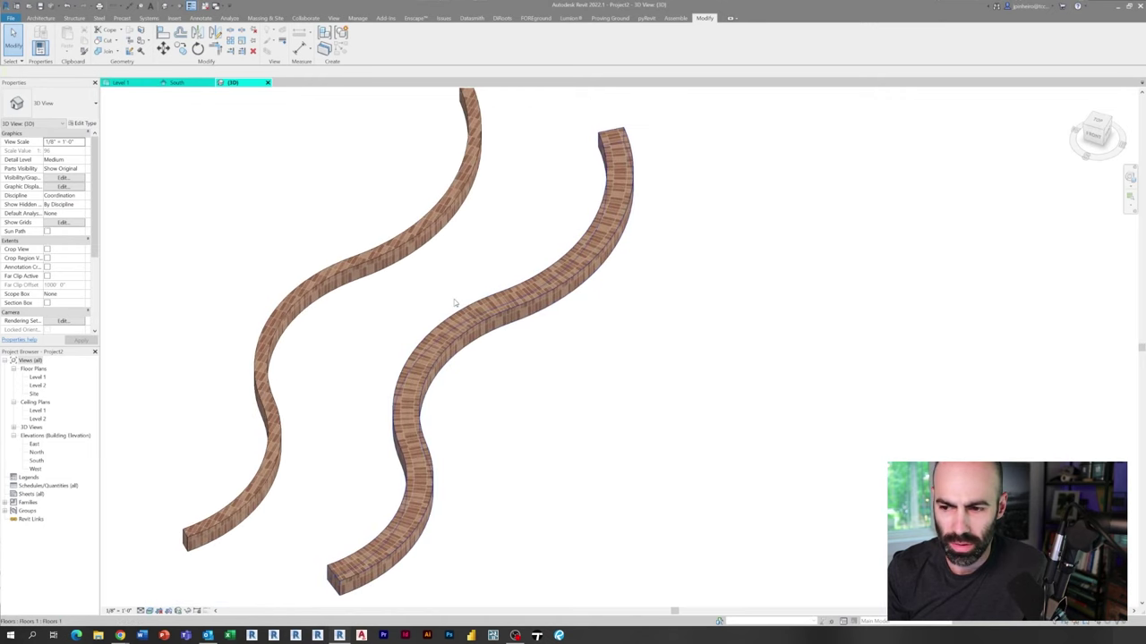
pyautogui.scroll(3, 455, 305)
pyautogui.scroll(3, 455, 308)
pyautogui.scroll(3, 458, 323)
pyautogui.scroll(3, 674, 439)
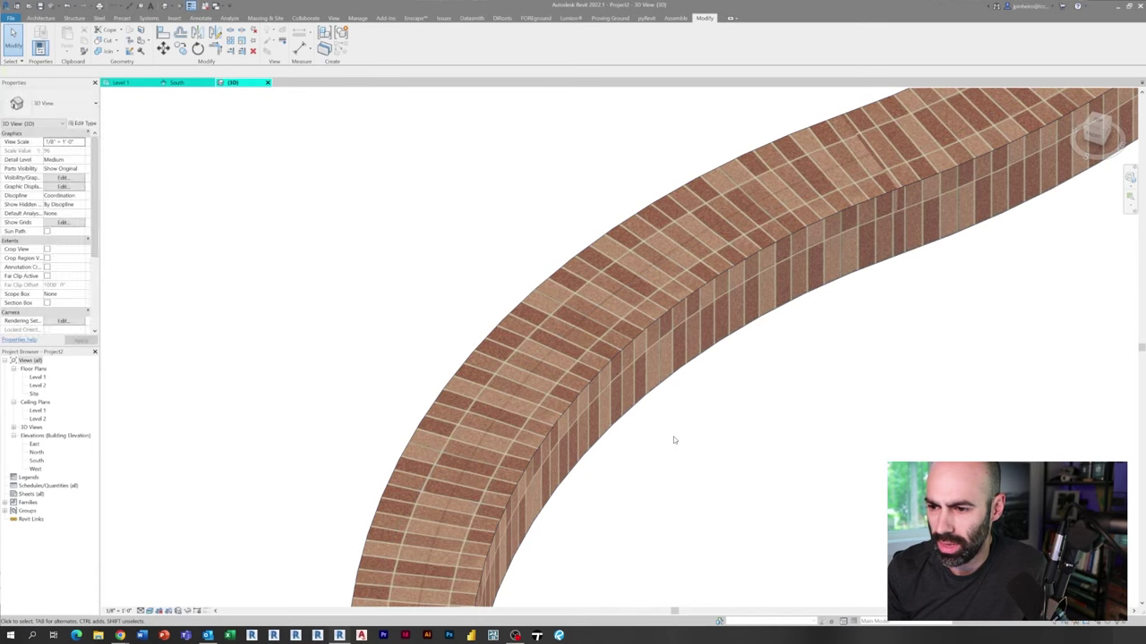
pyautogui.moveTo(796, 359)
pyautogui.keyDown('shift'); pyautogui.mouseDown(button='middle')
pyautogui.moveTo(783, 441)
pyautogui.moveTo(734, 491)
pyautogui.moveTo(767, 519)
pyautogui.moveTo(909, 357)
pyautogui.moveTo(517, 248)
pyautogui.moveTo(511, 373)
pyautogui.moveTo(579, 168)
pyautogui.moveTo(385, 381)
pyautogui.moveTo(537, 293)
pyautogui.moveTo(511, 238)
pyautogui.moveTo(483, 289)
pyautogui.mouseUp(button='middle'); pyautogui.keyUp('shift')
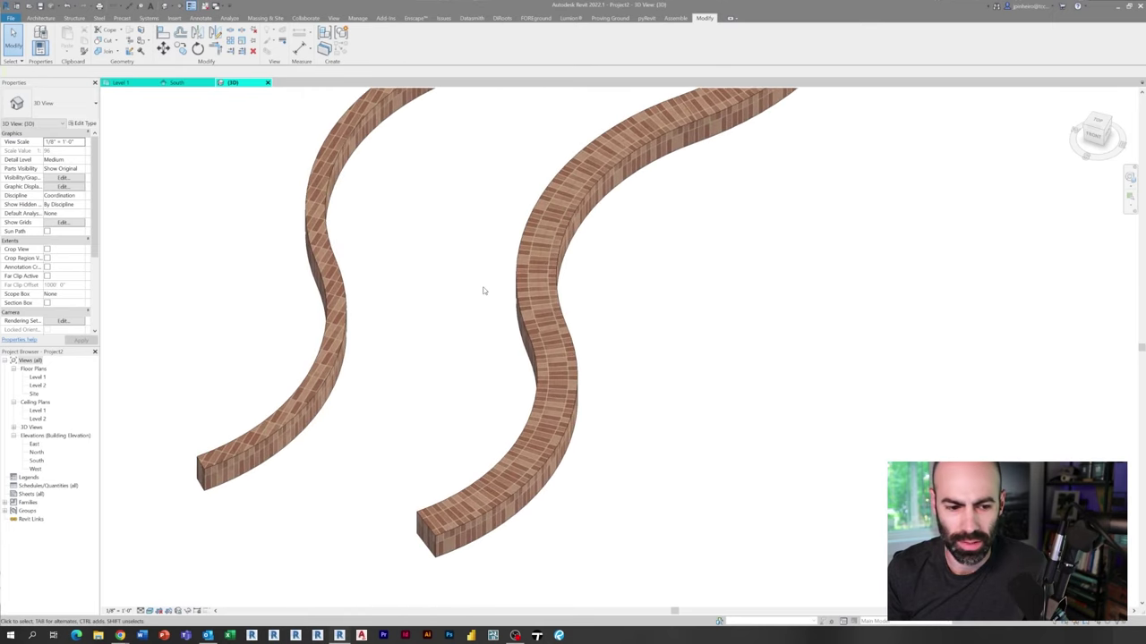
pyautogui.scroll(3, 463, 414)
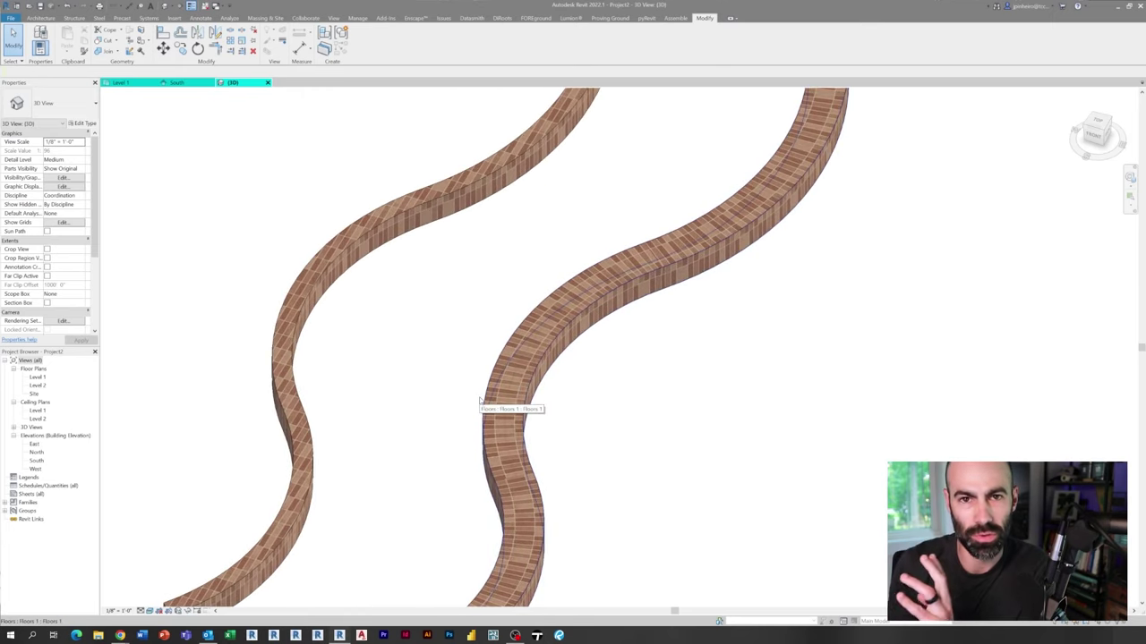